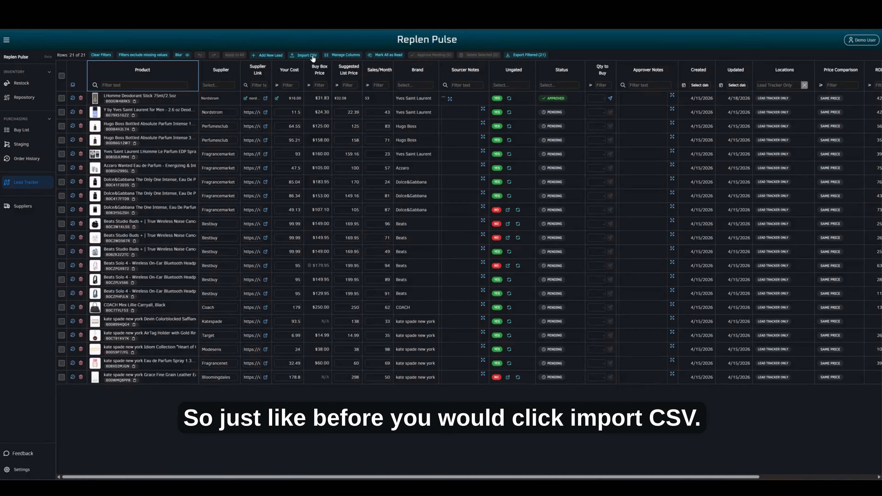
# Load the Lead Tracker Fake Data demo CSV into the lead import and clear its whole column mapping
pyautogui.click(312, 56)
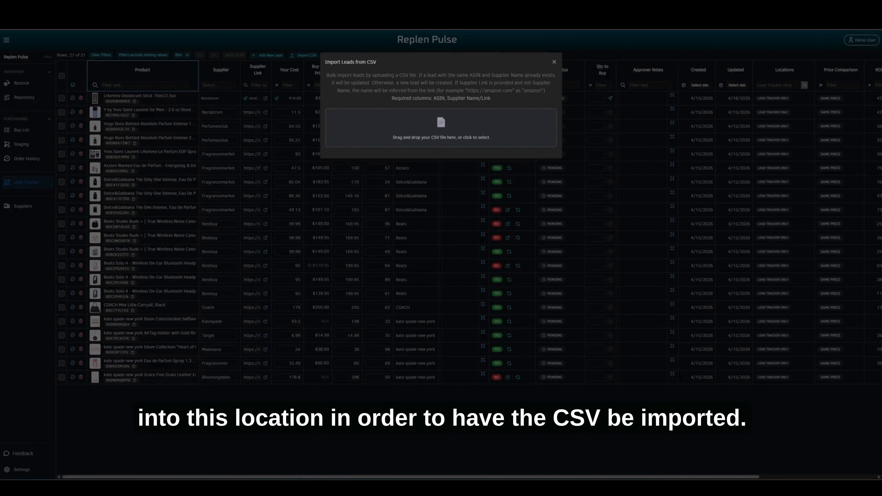
pyautogui.moveTo(414, 67); pyautogui.dragTo(446, 123)
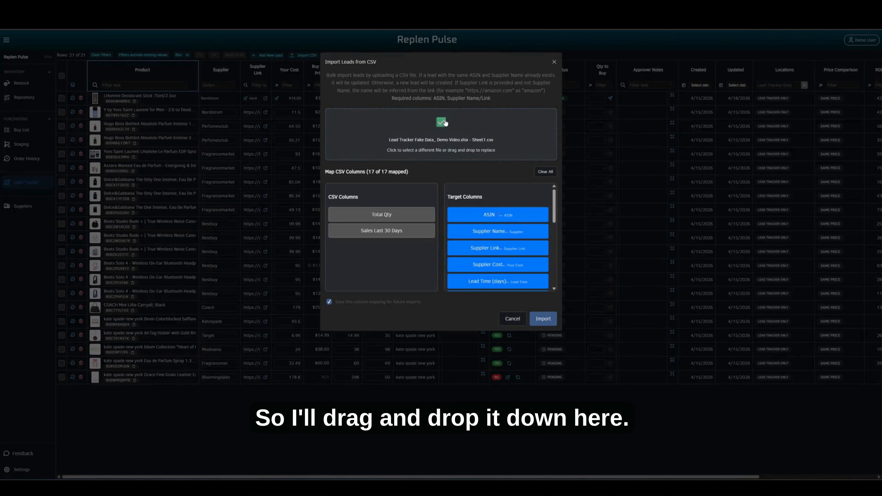
pyautogui.click(546, 171)
# Map the CSV's ASIN, Supplier, Supplier Link, Your Cost and Lead Time columns to their matching target columns
pyautogui.moveTo(467, 249); pyautogui.dragTo(498, 215)
pyautogui.moveTo(417, 215); pyautogui.dragTo(514, 233)
pyautogui.moveTo(404, 214); pyautogui.dragTo(515, 251)
pyautogui.moveTo(410, 219); pyautogui.dragTo(518, 268)
pyautogui.scroll(-1, 493, 247)
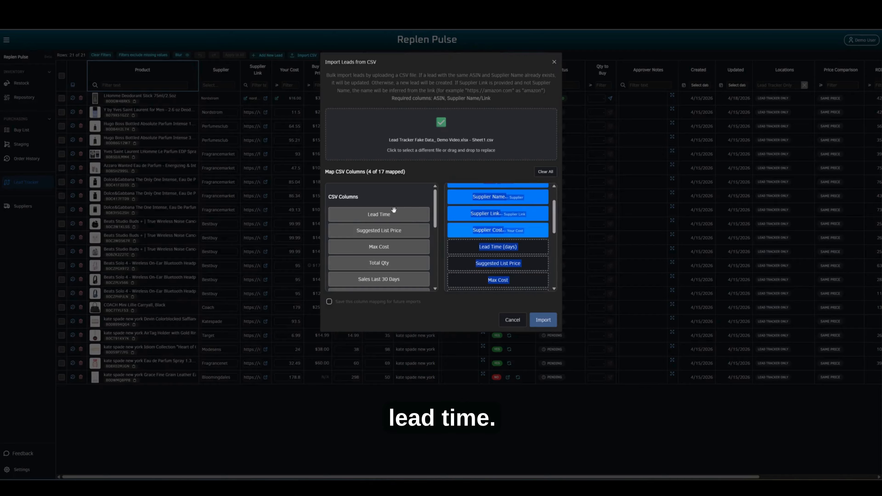
pyautogui.moveTo(394, 209); pyautogui.dragTo(517, 247)
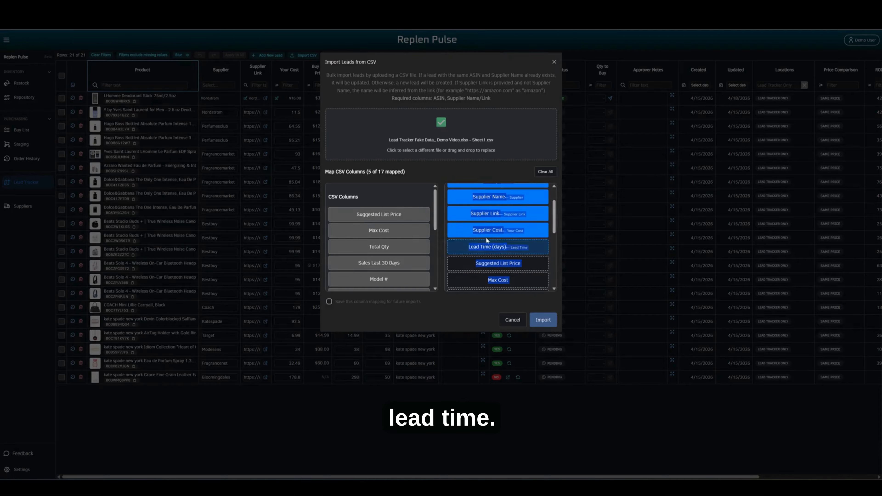
# Map the Suggested List Price, Max Cost, Model #, UPC, Oversize and Hazardous columns to their matching targets
pyautogui.scroll(-2, 497, 239)
pyautogui.moveTo(411, 216); pyautogui.dragTo(511, 212)
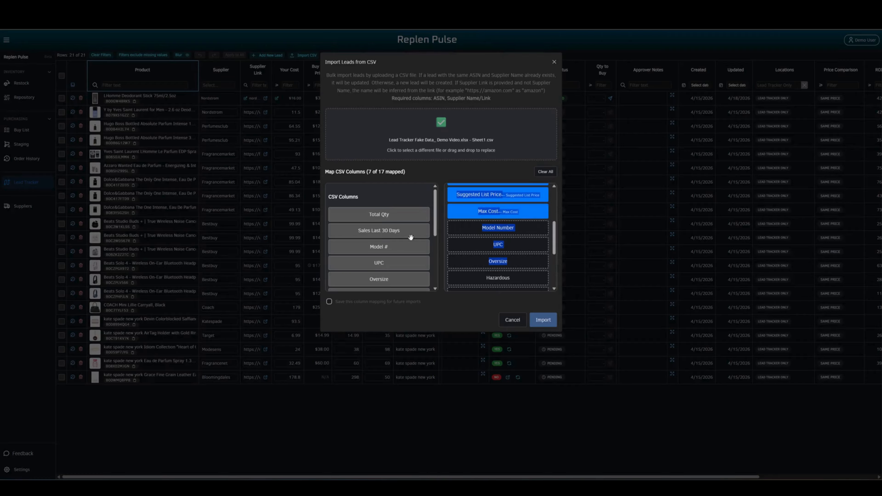
pyautogui.moveTo(410, 247); pyautogui.dragTo(522, 230)
pyautogui.moveTo(404, 249); pyautogui.dragTo(511, 249)
pyautogui.moveTo(414, 252); pyautogui.dragTo(522, 277)
# Map the Units/ASIN, Pack Qty, Sales/Month, Sourcer Notes, Approver Notes and Qty to Buy columns to their matching targets
pyautogui.scroll(-3, 521, 270)
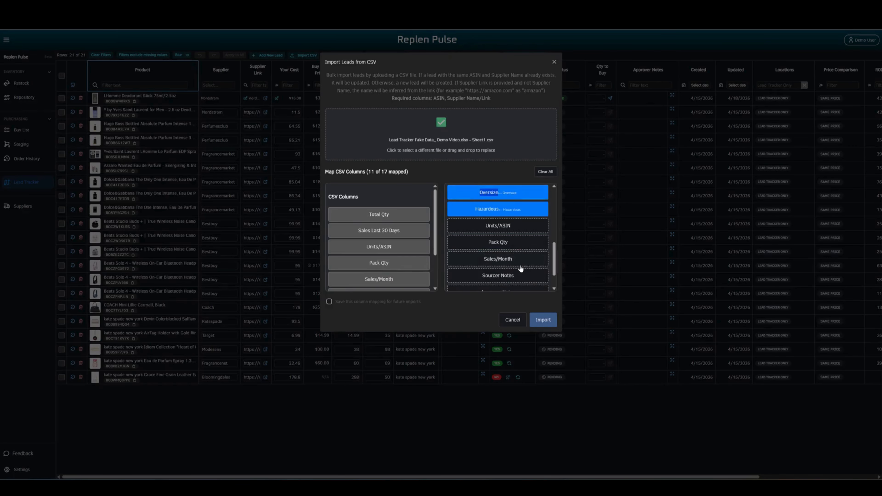
pyautogui.moveTo(396, 251); pyautogui.dragTo(517, 232)
pyautogui.moveTo(418, 251); pyautogui.dragTo(502, 264)
pyautogui.moveTo(408, 248); pyautogui.dragTo(497, 279)
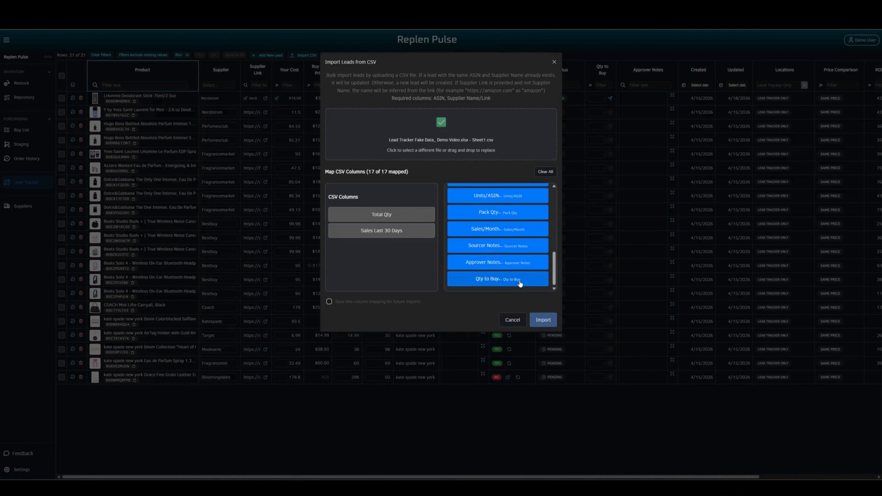
# Save the column mapping for future imports and import the leads
pyautogui.click(329, 302)
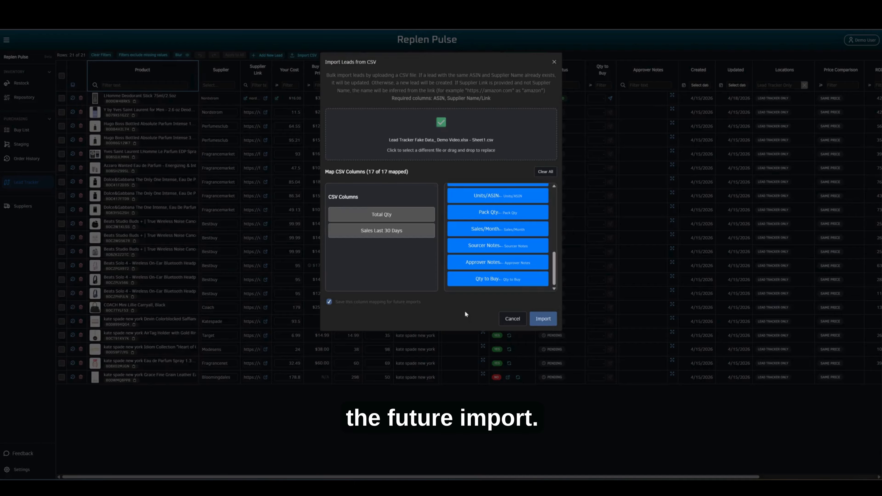
pyautogui.click(544, 319)
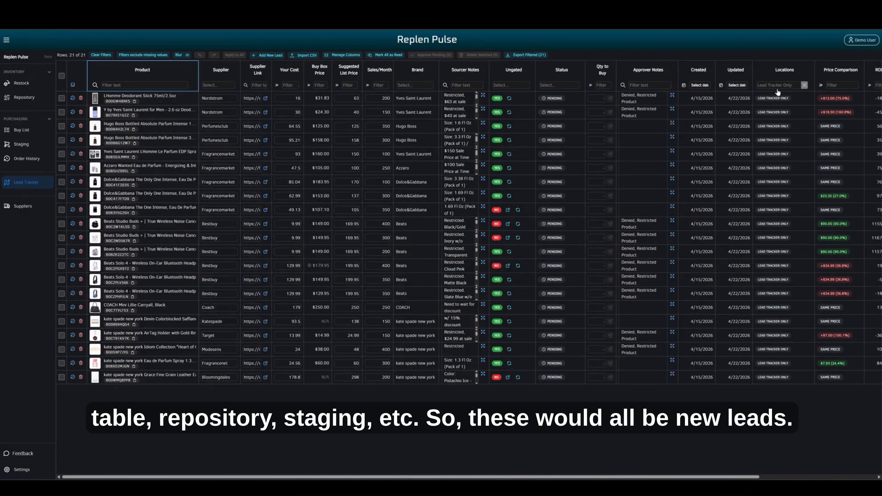
# Filter the lead table to status pending and ungated Yes
pyautogui.click(559, 86)
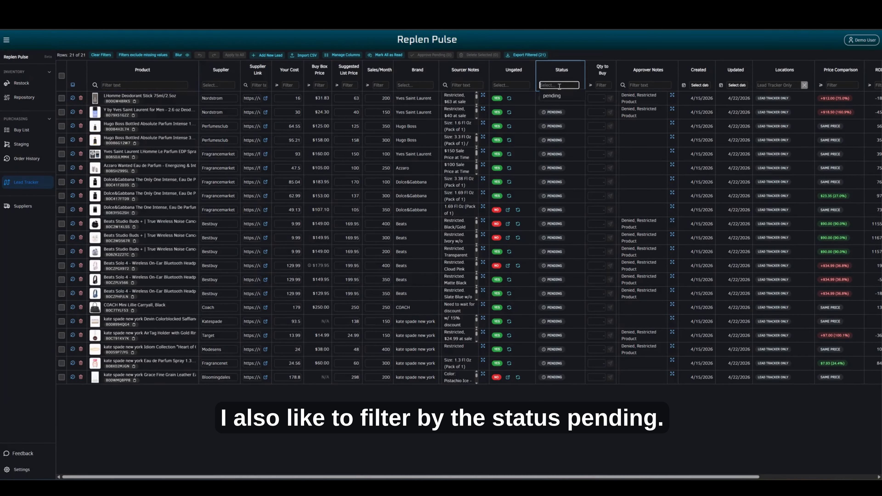
pyautogui.click(559, 99)
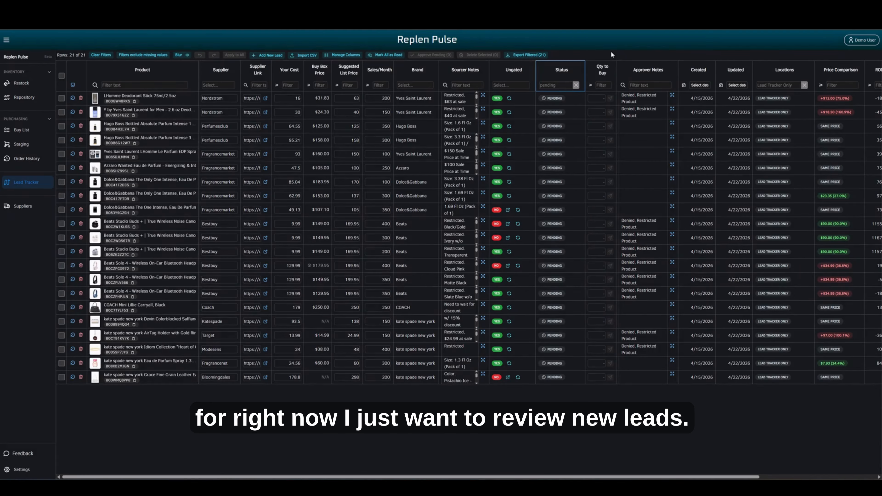
pyautogui.click(512, 85)
pyautogui.click(511, 98)
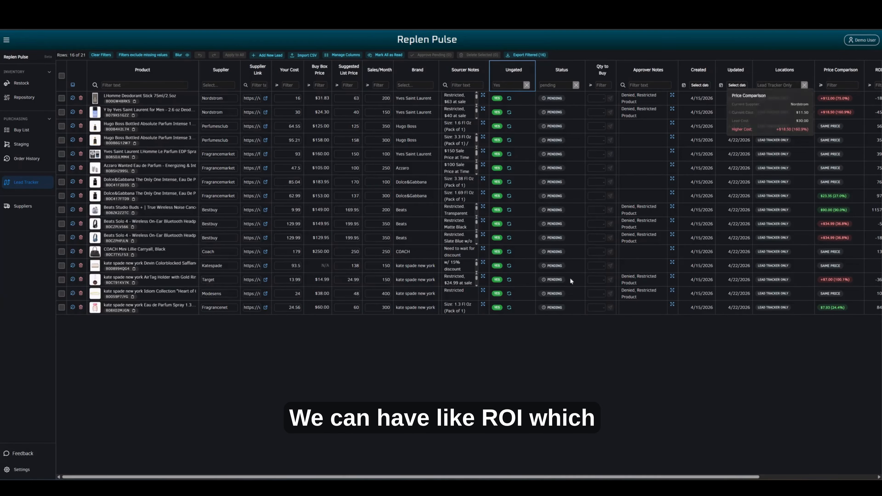
# Filter the leads to an ROI of at least 25%
pyautogui.moveTo(596, 476); pyautogui.dragTo(610, 476)
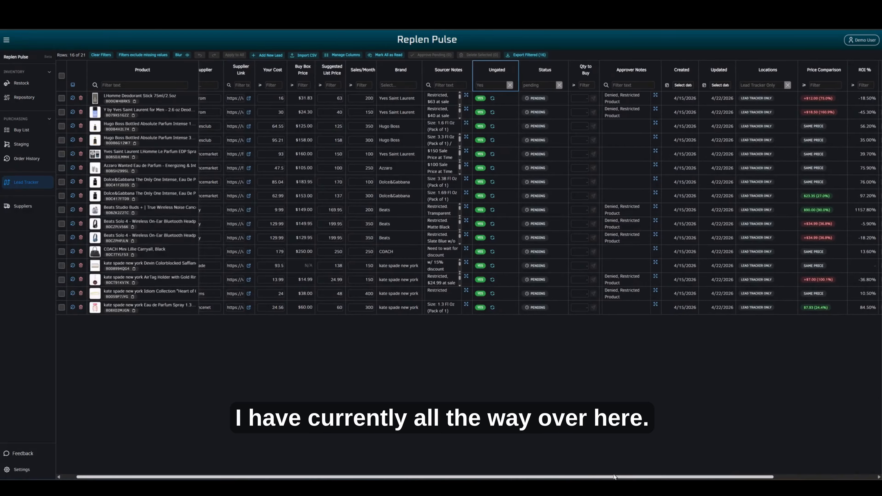
pyautogui.click(866, 85)
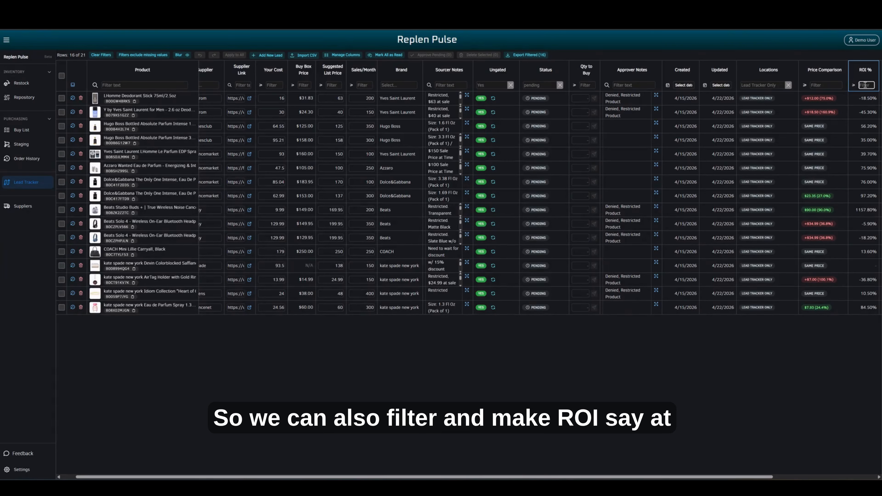
pyautogui.write('25')
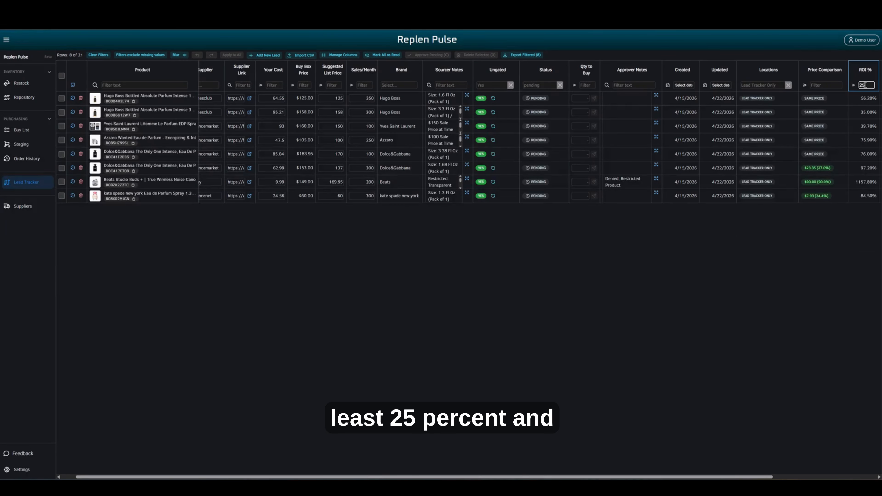
pyautogui.click(765, 37)
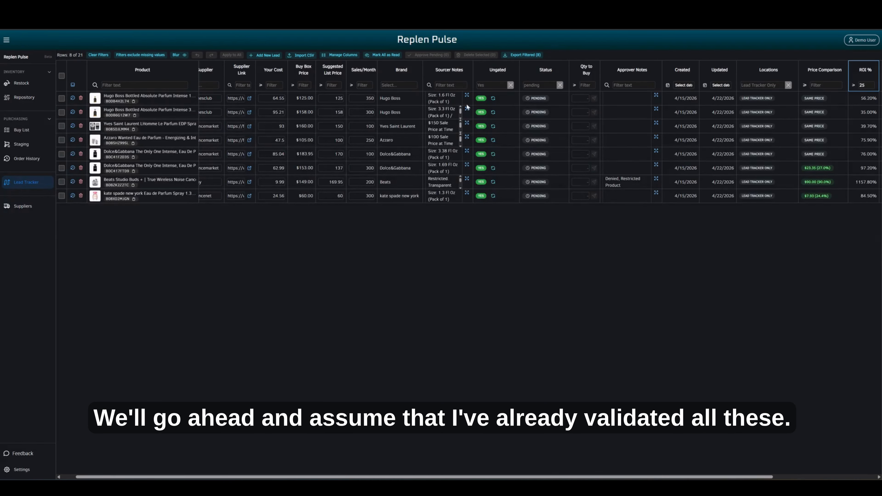
# Approve the first Hugo Boss lead with a quantity to buy of 20 and send it to staging
pyautogui.click(587, 98)
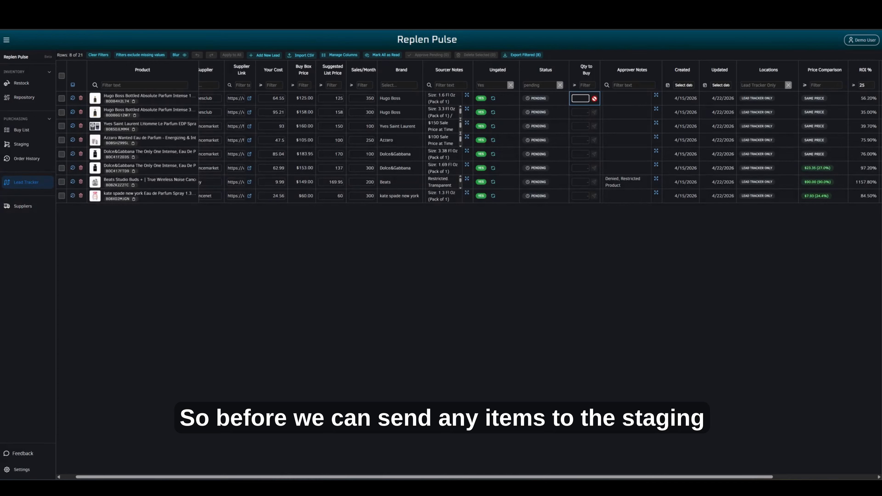
pyautogui.write('20')
pyautogui.click(598, 53)
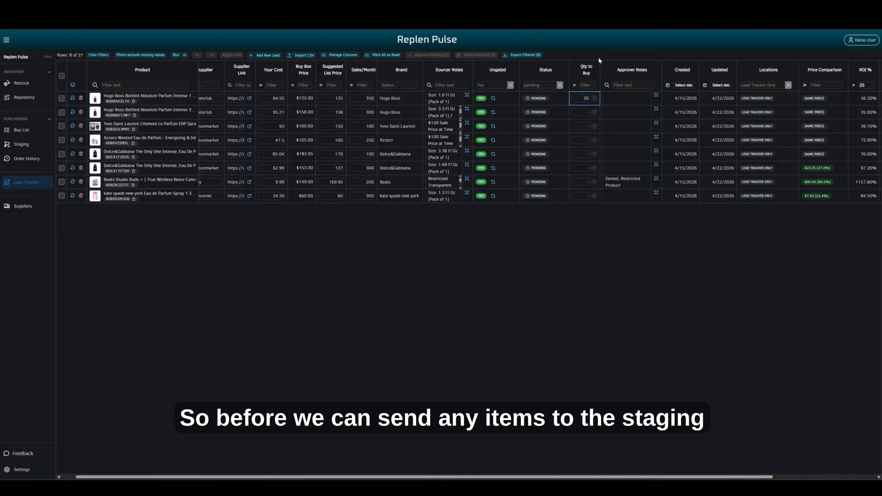
pyautogui.click(538, 101)
pyautogui.click(551, 120)
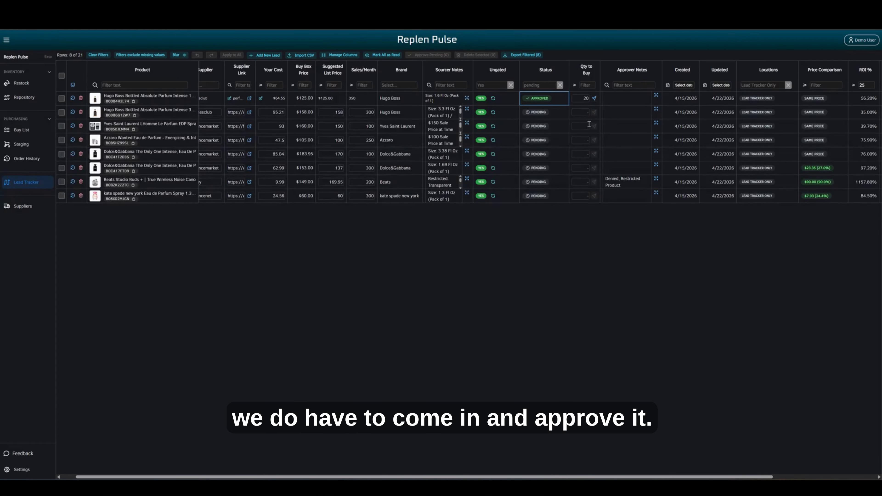
pyautogui.click(594, 99)
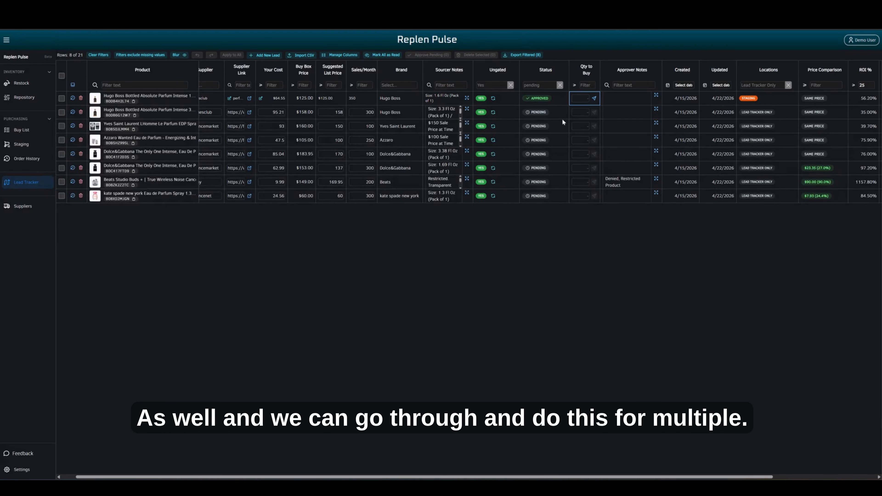
# Approve the second Hugo Boss lead and send it to staging
pyautogui.click(544, 113)
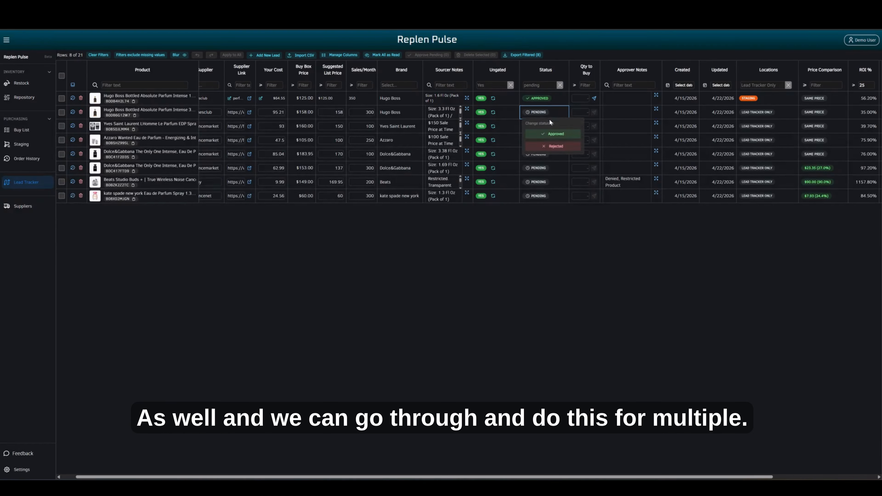
pyautogui.click(568, 133)
pyautogui.click(586, 112)
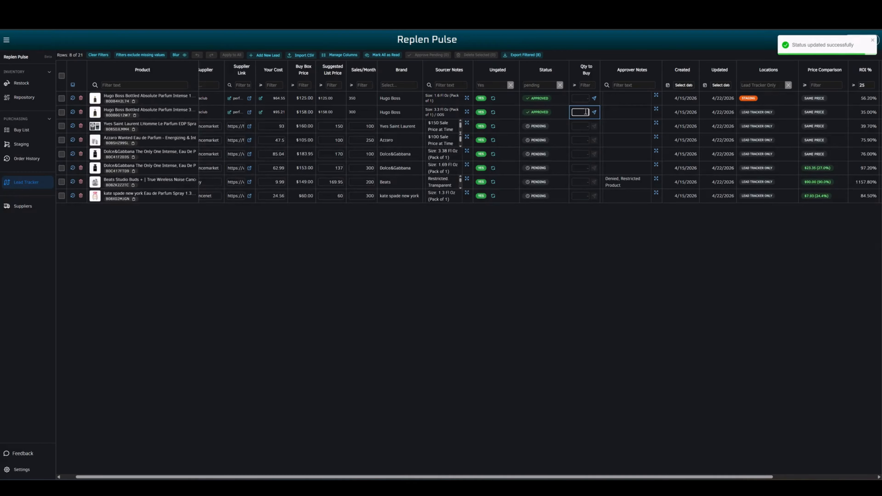
pyautogui.click(594, 112)
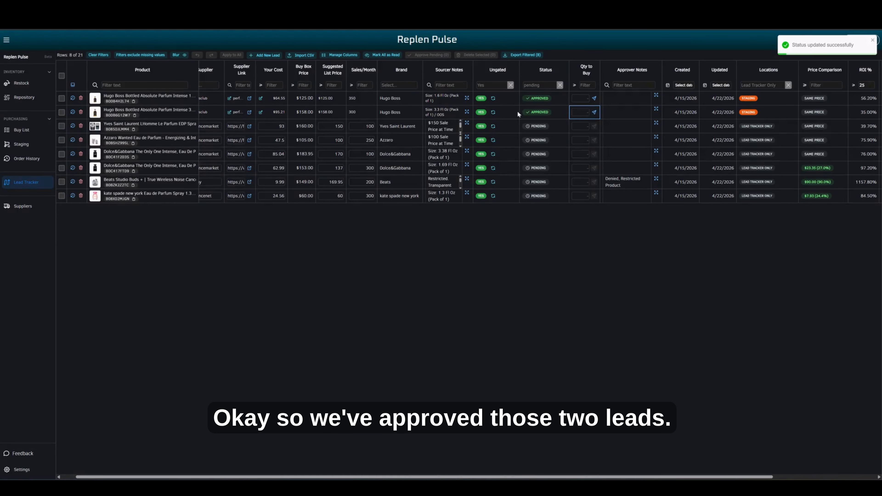
# Reject the Yves Saint Laurent lead with the reason "Test & Demo" and the additional note "Did not meet our criteria"
pyautogui.click(548, 128)
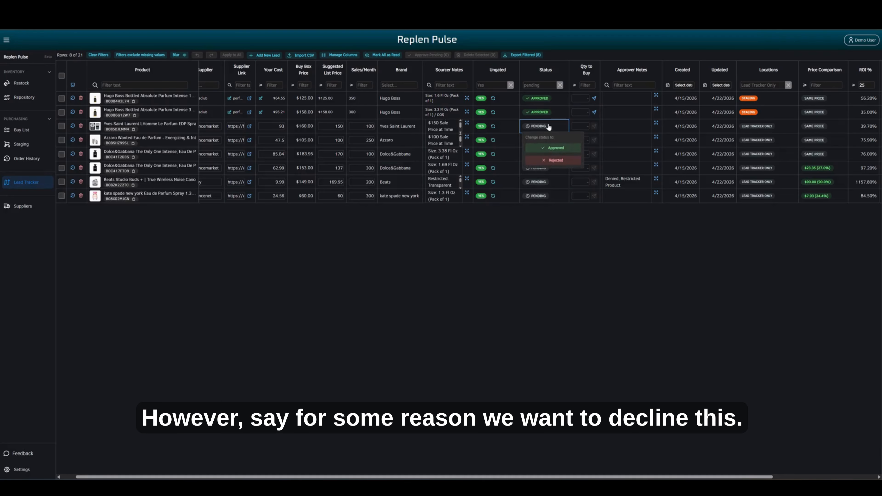
pyautogui.click(556, 161)
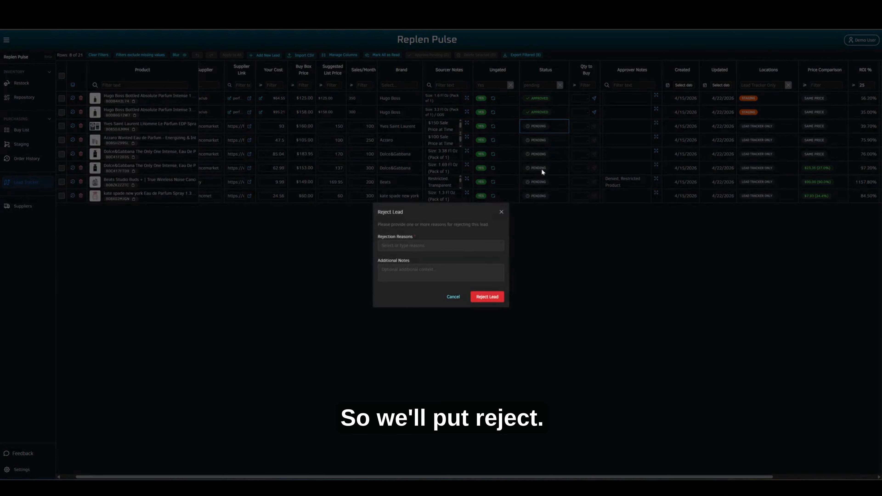
pyautogui.click(429, 246)
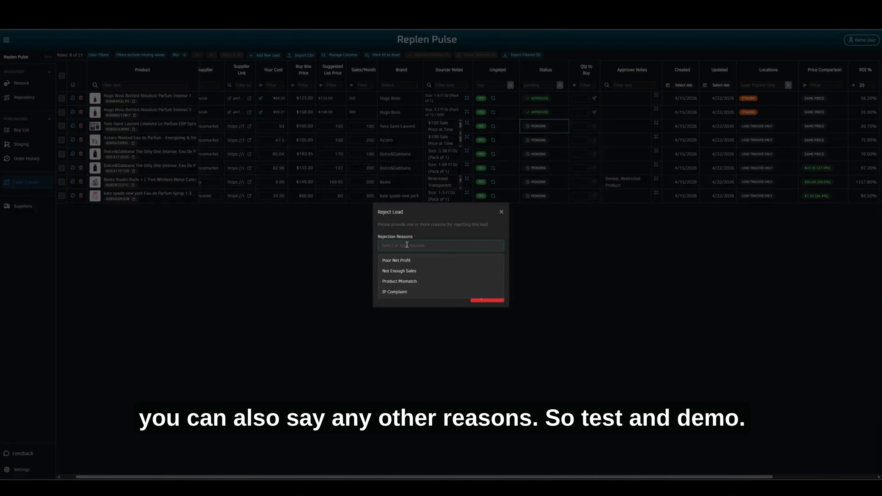
pyautogui.write('Test & Demo')
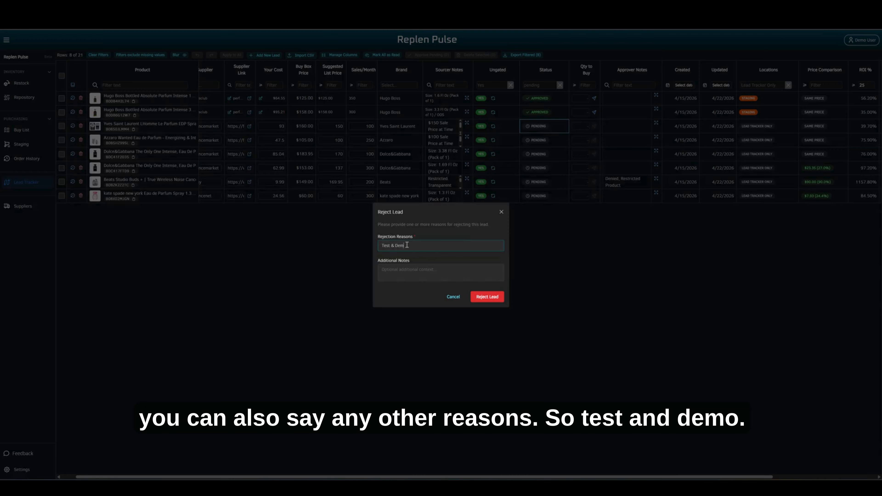
pyautogui.press('Tab')
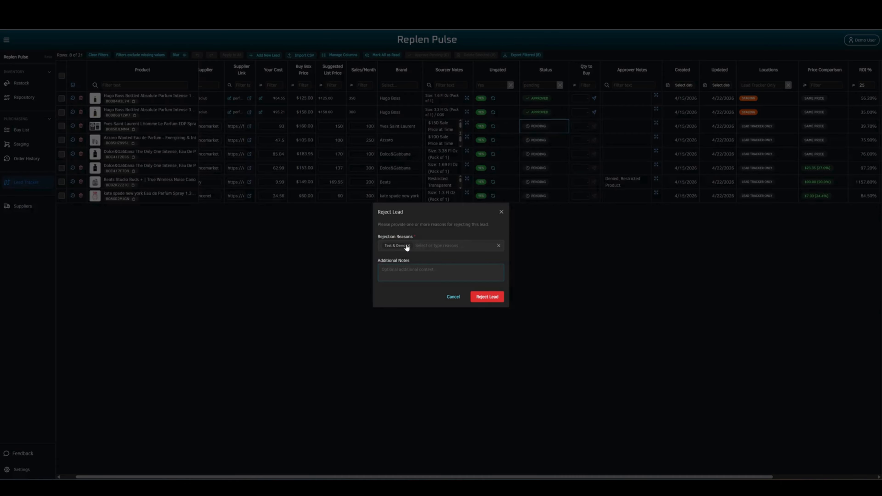
pyautogui.write('Did not meet our criteria')
pyautogui.click(491, 298)
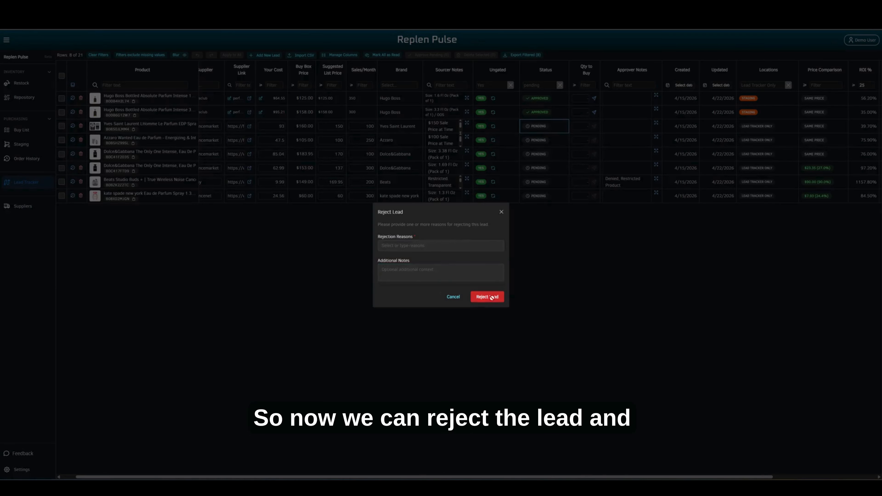
pyautogui.moveTo(695, 477); pyautogui.dragTo(652, 473)
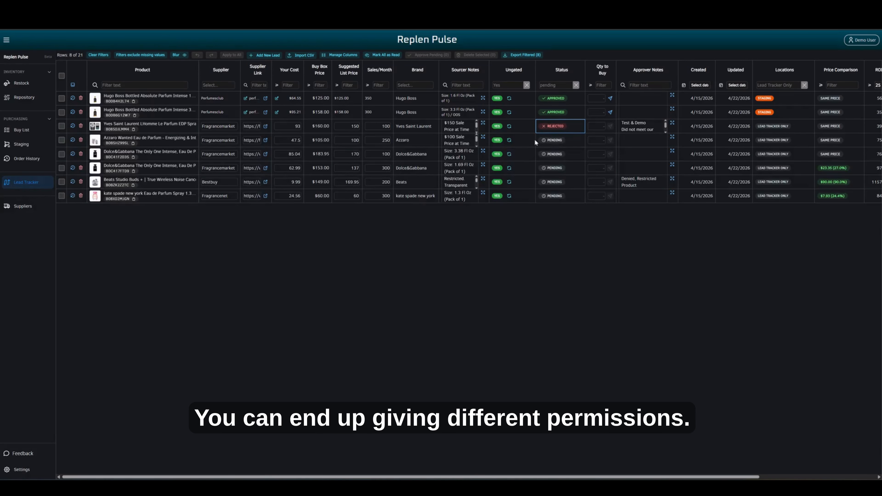
# In the user settings, enable View and Submit Leads for the newly invited user and load the Sourcer permission preset
pyautogui.click(31, 471)
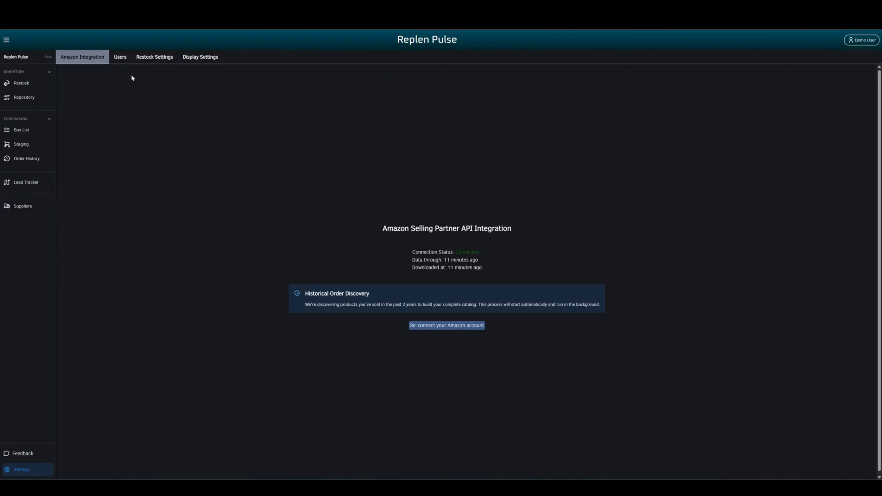
pyautogui.click(125, 59)
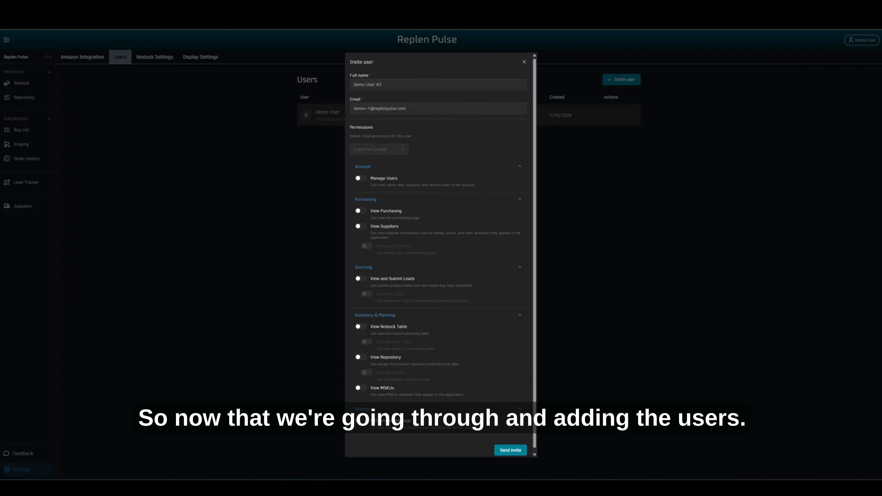
pyautogui.scroll(-1, 406, 275)
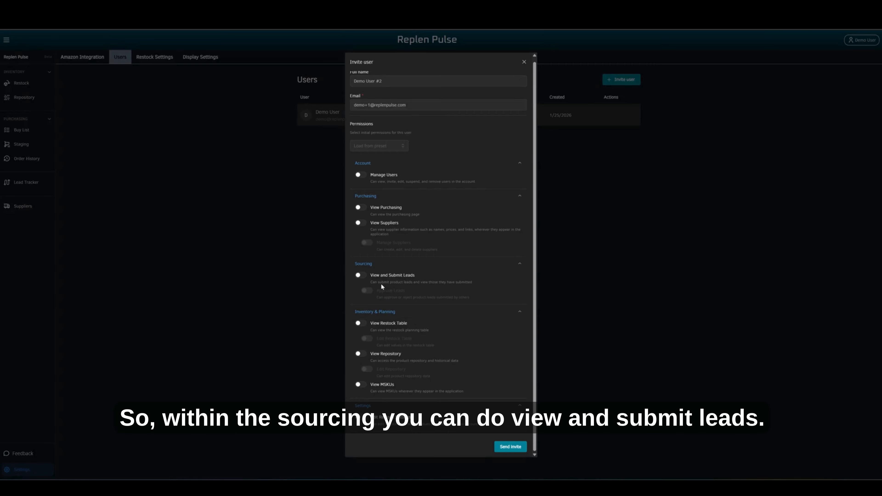
pyautogui.click(364, 277)
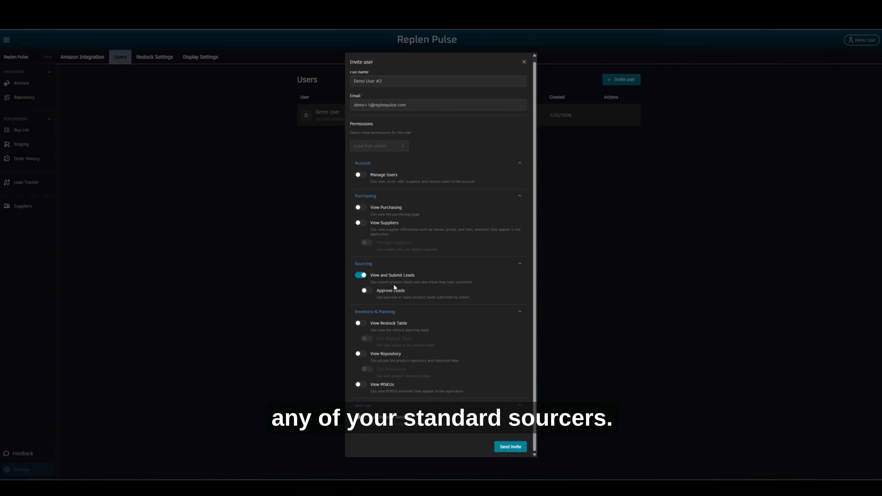
pyautogui.click(382, 146)
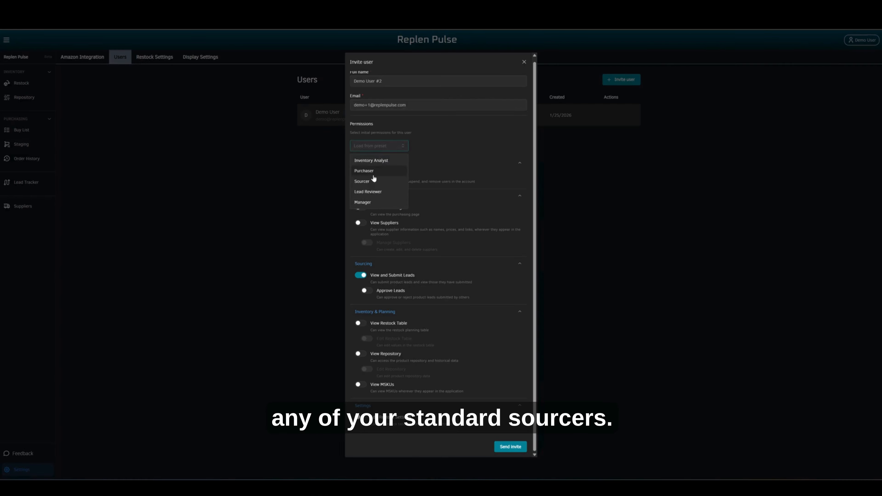
pyautogui.click(375, 181)
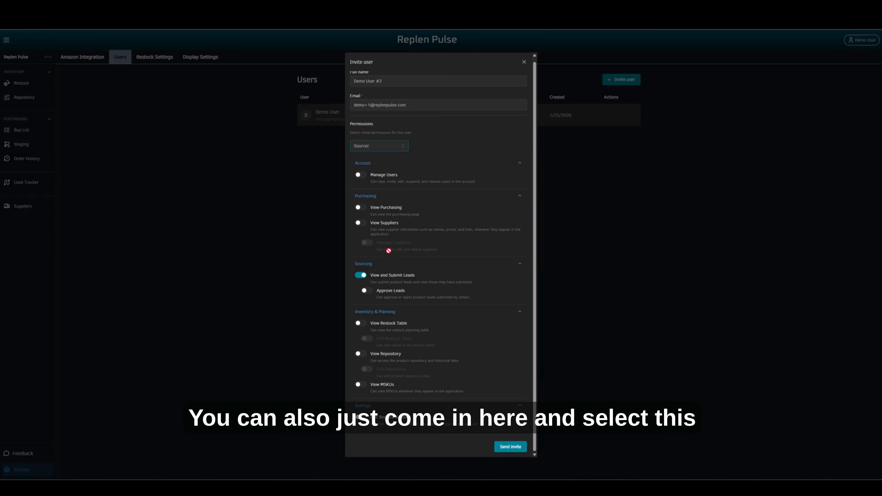